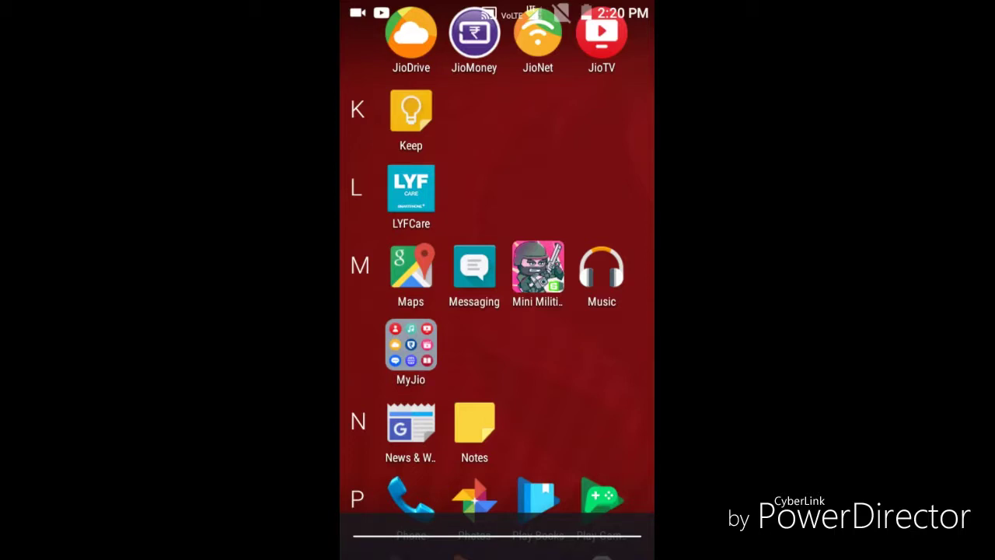
Scroll the app drawer up and down to find the Play Store icon in the P section.
{"action": "scroll", "coordinate": [498, 280], "scroll_direction": "down", "scroll_amount": 3}
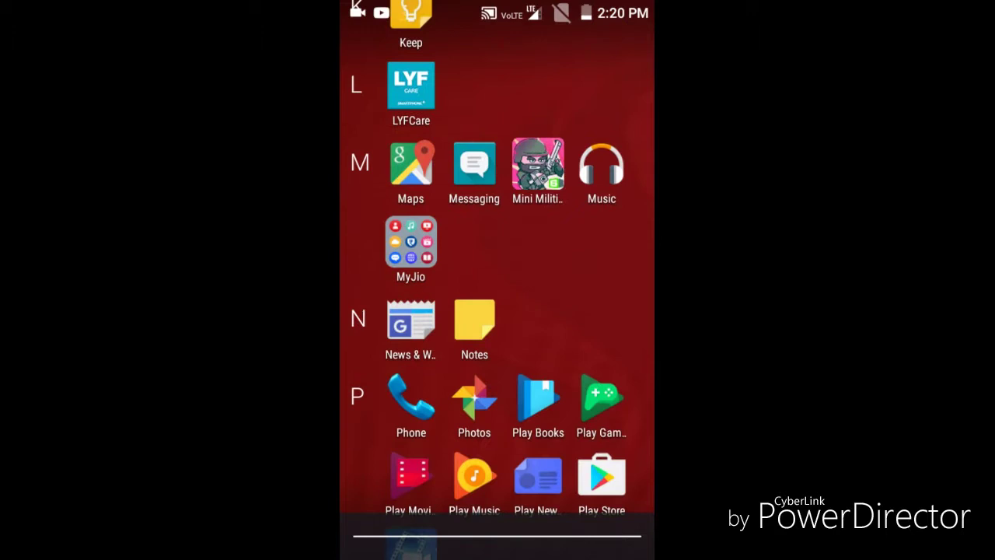
{"action": "scroll", "coordinate": [497, 280], "scroll_direction": "down", "scroll_amount": 5}
{"action": "scroll", "coordinate": [498, 280], "scroll_direction": "up", "scroll_amount": 2}
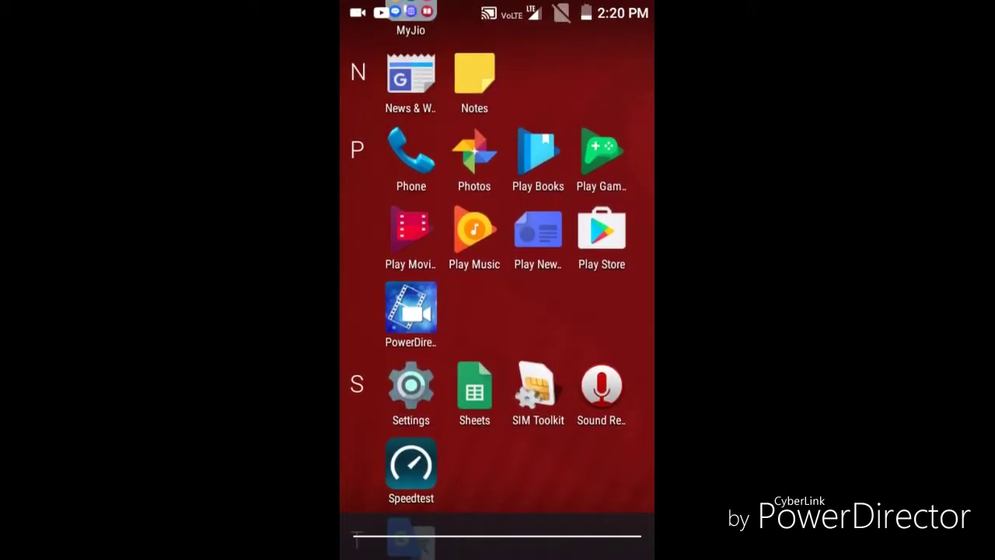
{"action": "scroll", "coordinate": [497, 280], "scroll_direction": "up", "scroll_amount": 1}
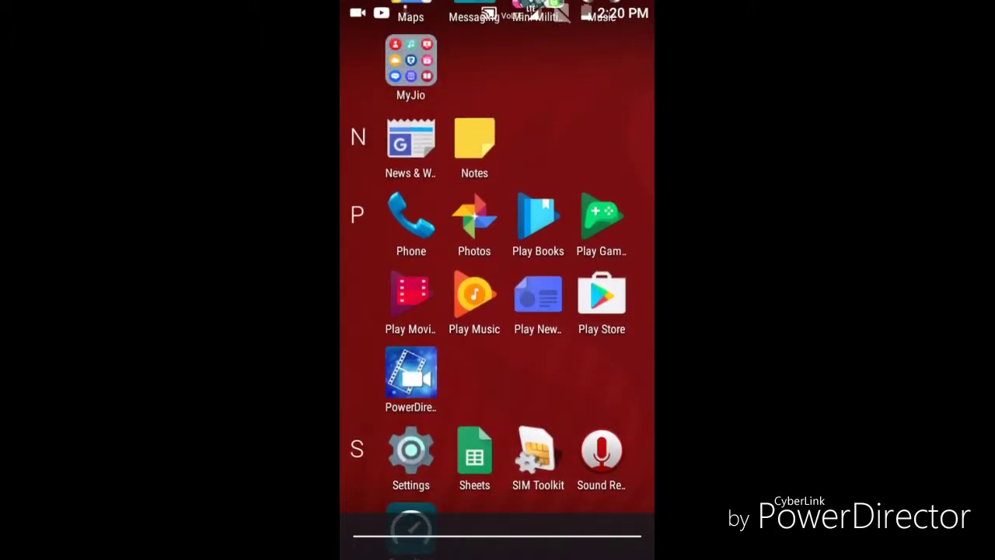
{"action": "scroll", "coordinate": [498, 280], "scroll_direction": "up", "scroll_amount": 4}
{"action": "scroll", "coordinate": [498, 280], "scroll_direction": "up", "scroll_amount": 5}
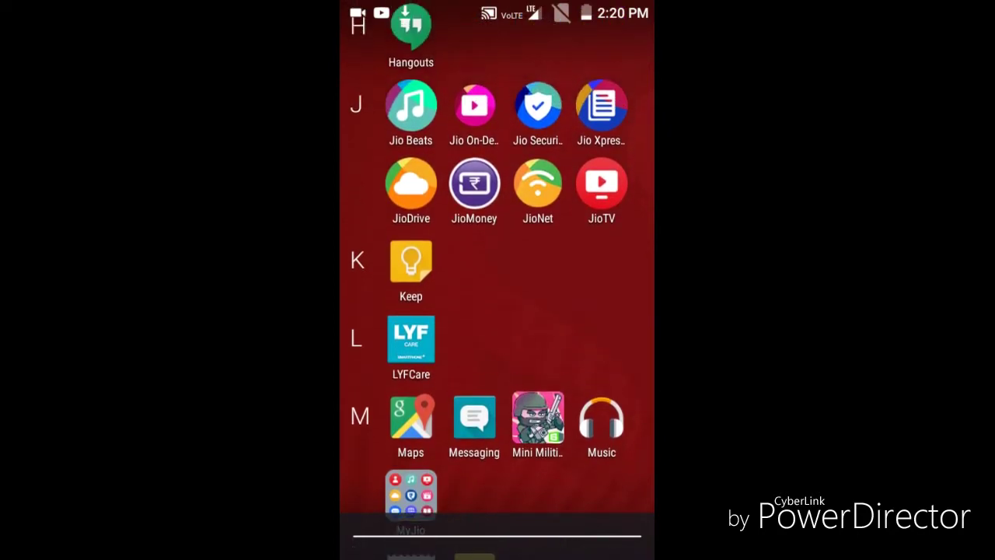
{"action": "scroll", "coordinate": [498, 280], "scroll_direction": "down", "scroll_amount": 10}
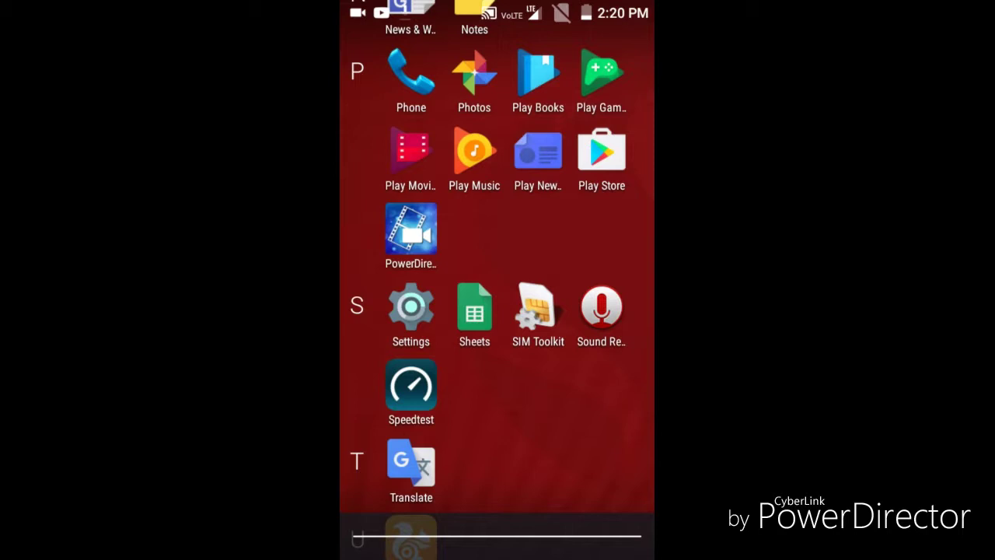
{"action": "scroll", "coordinate": [498, 280], "scroll_direction": "up", "scroll_amount": 2}
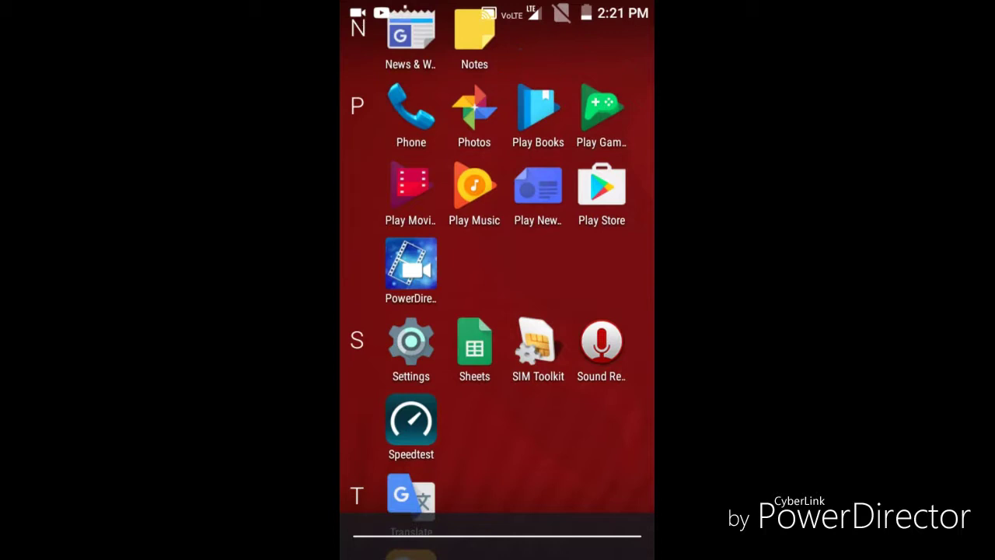
Launch Play Store, search 'video converter', and open VidSoftLab's Video Converter listing.
{"action": "left_click", "coordinate": [602, 215]}
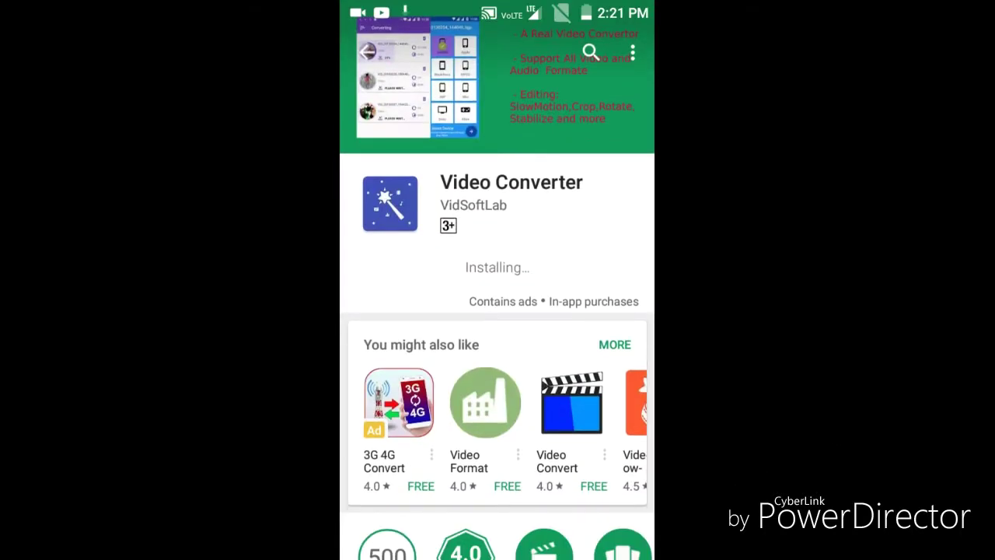
{"action": "left_click", "coordinate": [590, 52]}
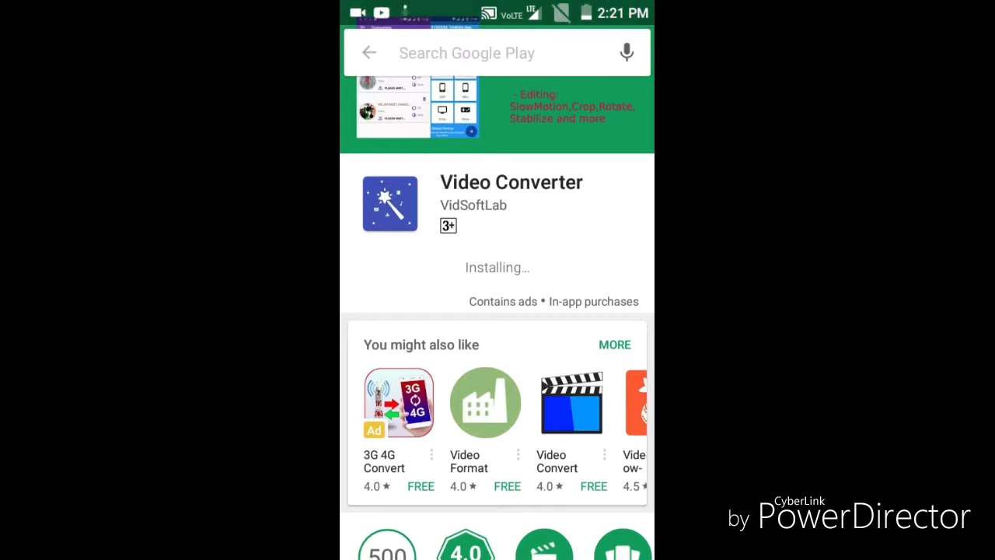
{"action": "type", "text": "vi"}
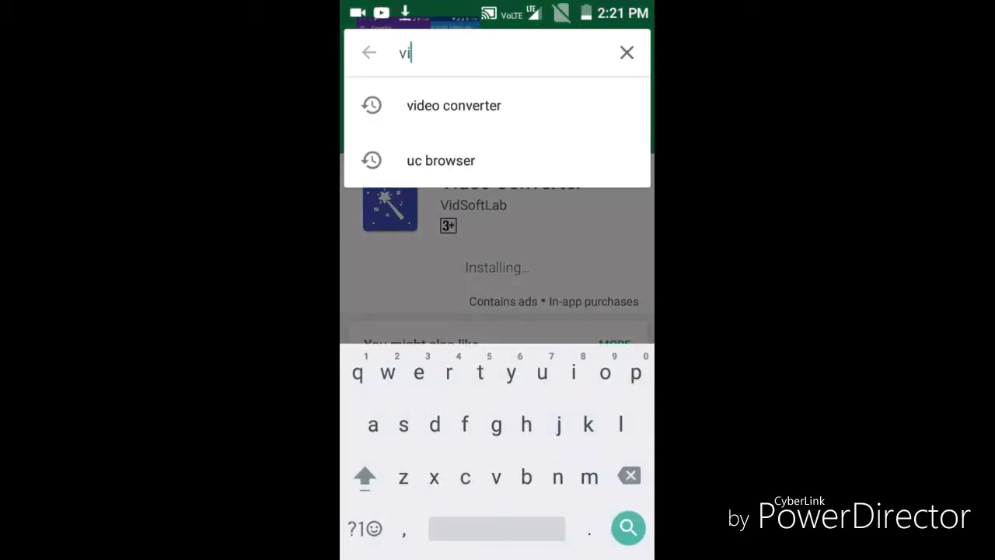
{"action": "type", "text": "de"}
{"action": "left_click", "coordinate": [454, 105]}
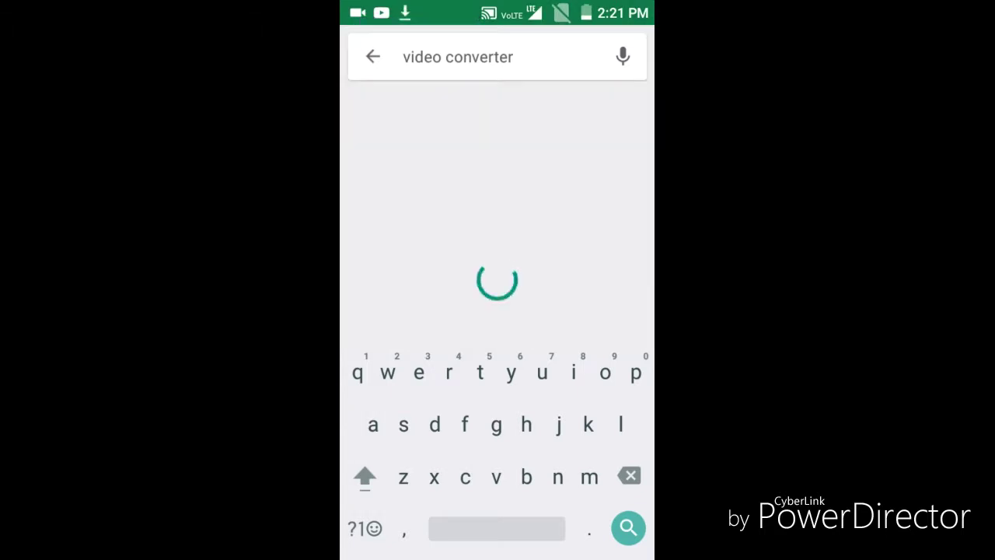
{"action": "left_click", "coordinate": [628, 528]}
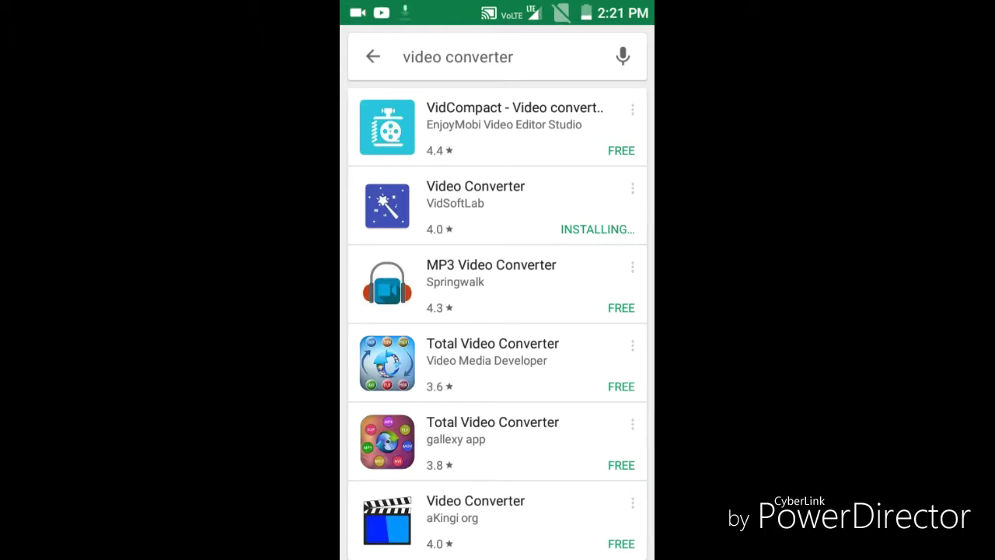
{"action": "left_click", "coordinate": [497, 205]}
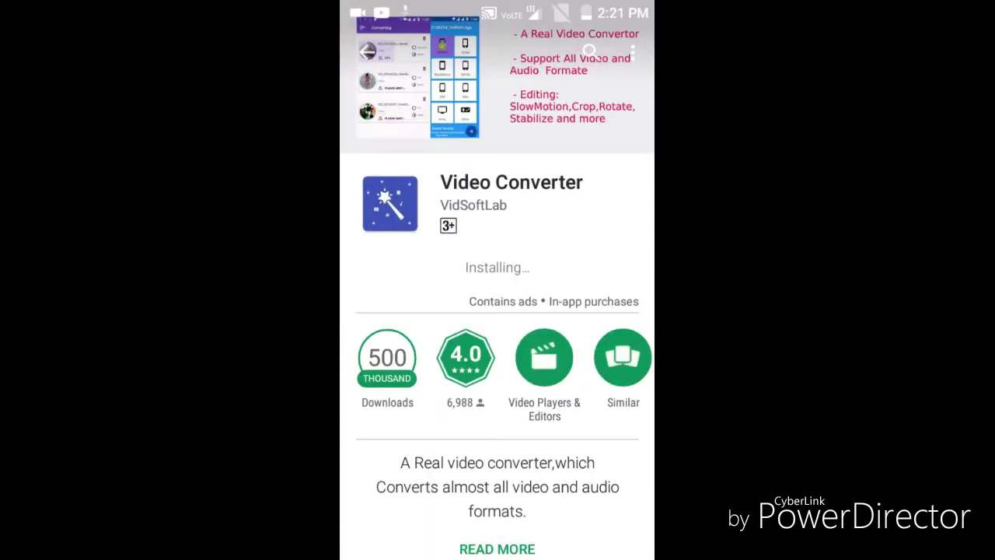
Wait for Video Converter to finish installing, browsing its page and checking notifications.
{"action": "scroll", "coordinate": [498, 311], "scroll_direction": "down", "scroll_amount": 2}
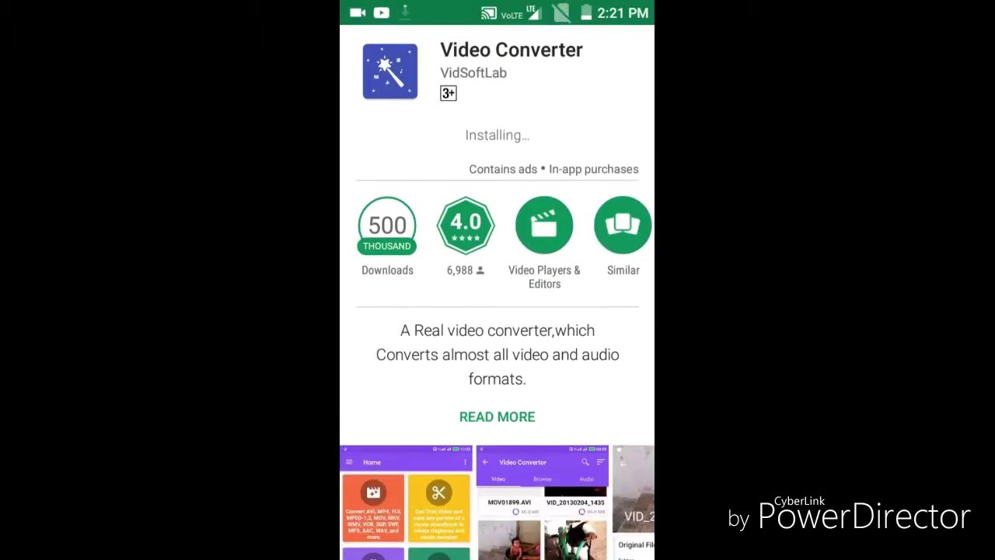
{"action": "scroll", "coordinate": [498, 311], "scroll_direction": "down", "scroll_amount": 2}
{"action": "scroll", "coordinate": [497, 311], "scroll_direction": "down", "scroll_amount": 5}
{"action": "scroll", "coordinate": [498, 311], "scroll_direction": "down", "scroll_amount": 3}
{"action": "scroll", "coordinate": [498, 311], "scroll_direction": "down", "scroll_amount": 4}
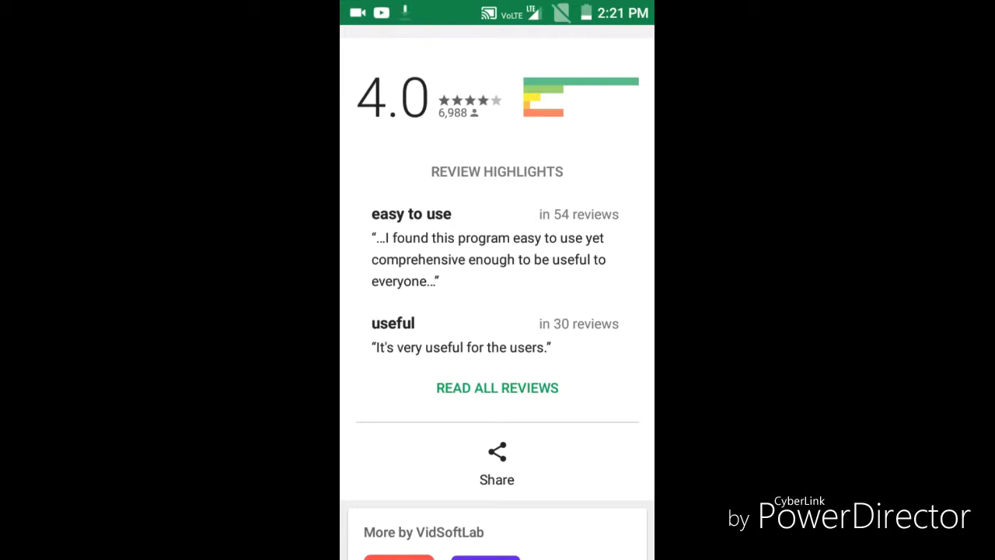
{"action": "scroll", "coordinate": [497, 311], "scroll_direction": "up", "scroll_amount": 3}
{"action": "scroll", "coordinate": [498, 312], "scroll_direction": "up", "scroll_amount": 5}
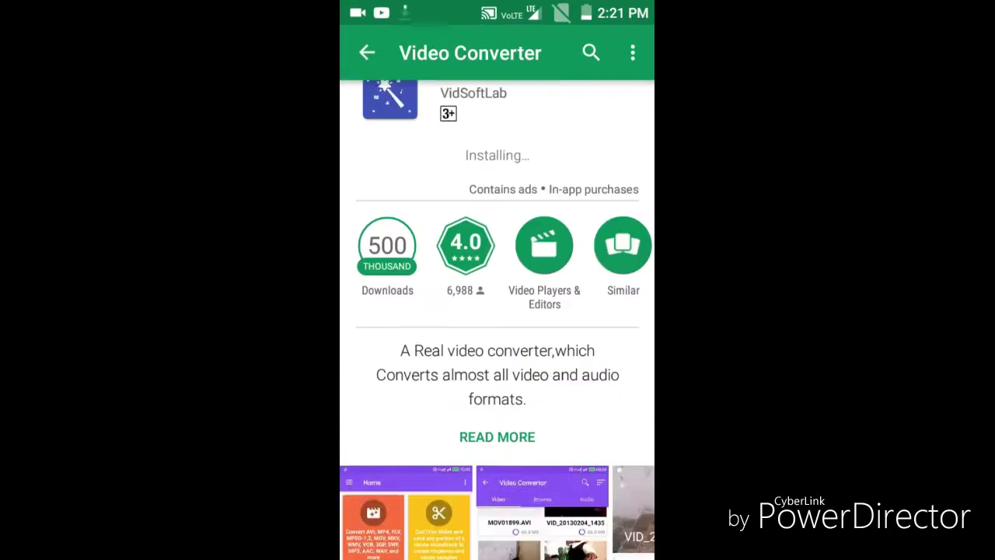
{"action": "scroll", "coordinate": [498, 311], "scroll_direction": "up", "scroll_amount": 2}
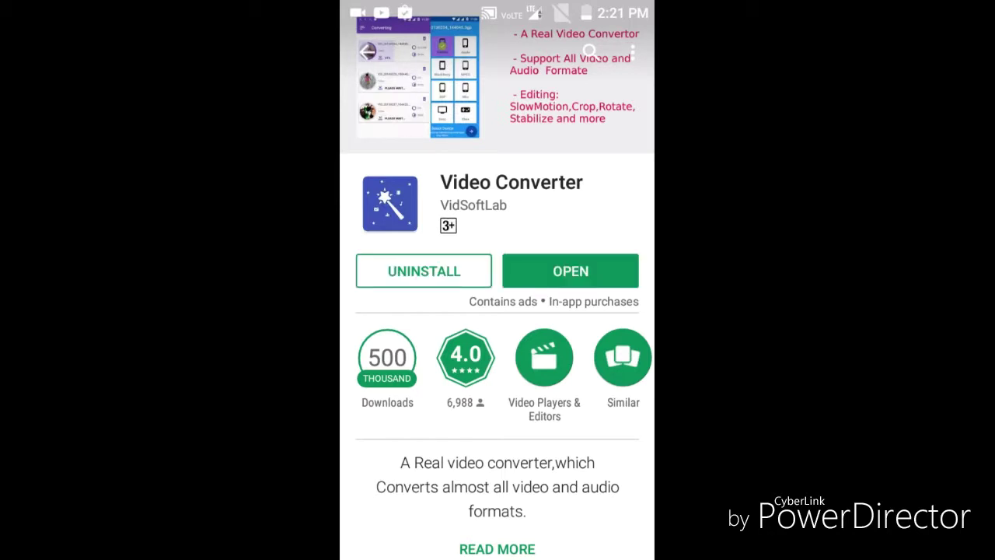
{"action": "scroll", "coordinate": [497, 350], "scroll_direction": "down", "scroll_amount": 2}
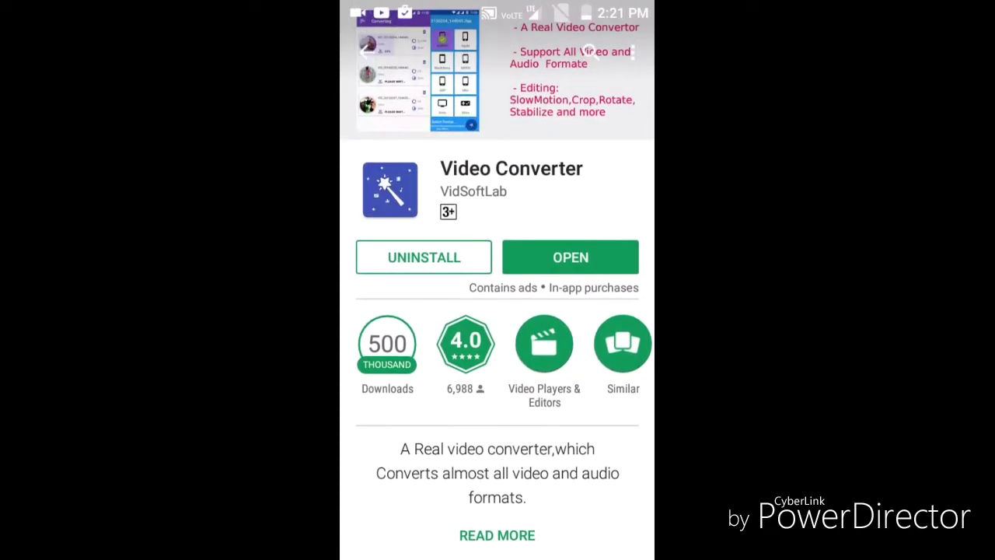
{"action": "scroll", "coordinate": [498, 350], "scroll_direction": "down", "scroll_amount": 3}
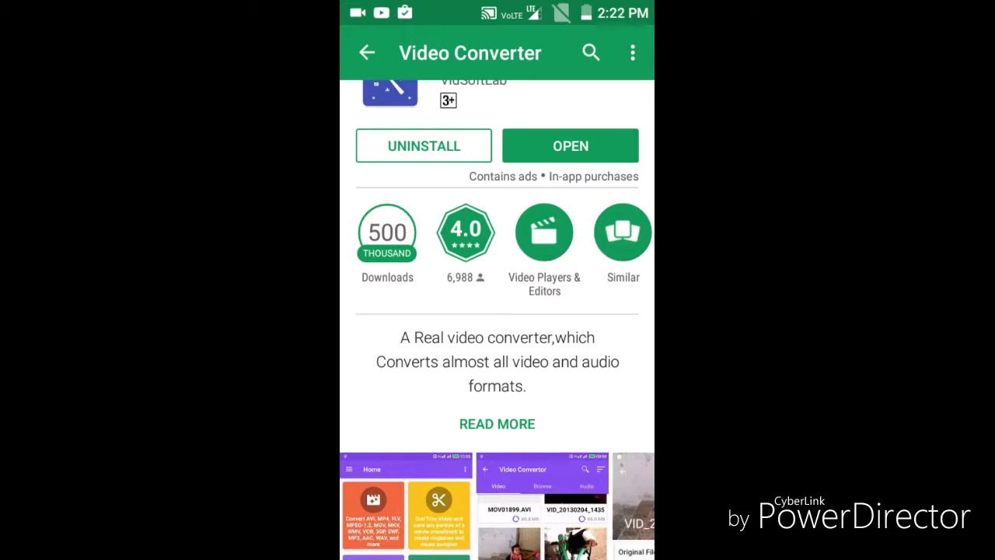
{"action": "scroll", "coordinate": [497, 311], "scroll_direction": "up", "scroll_amount": 3}
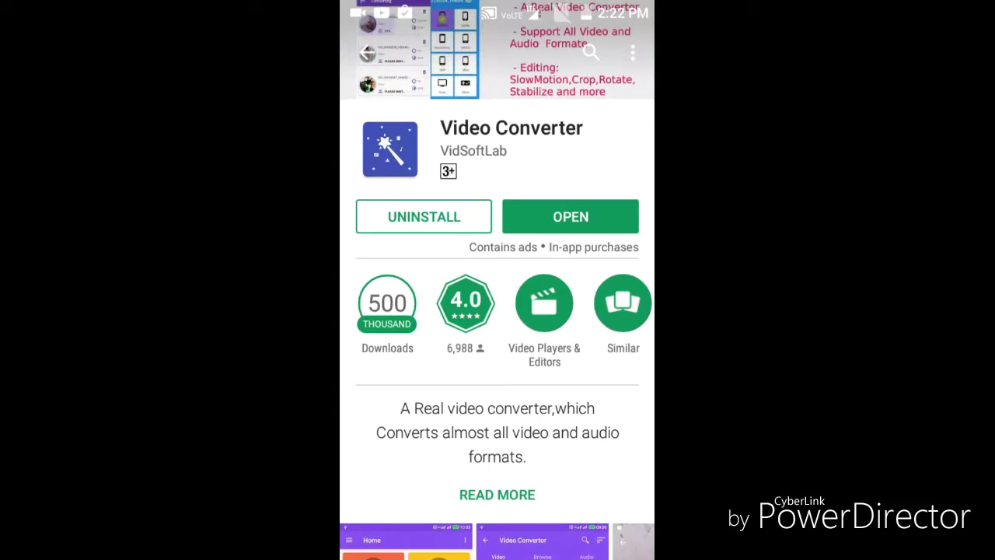
{"action": "left_click_drag", "start_coordinate": [497, 4], "coordinate": [498, 350]}
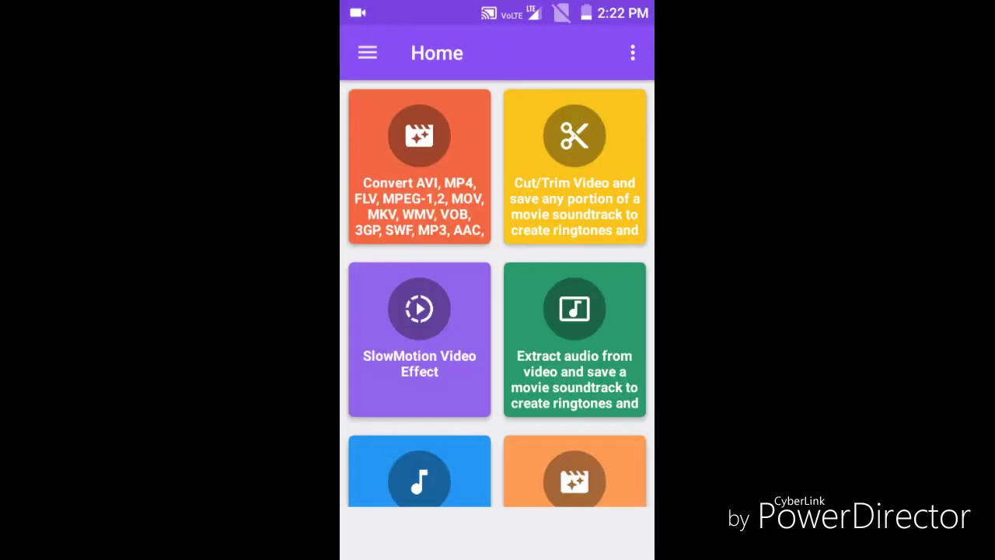
Open the 'Convert AVI, MP4, FLV…' tool from the Video Converter Home screen.
{"action": "scroll", "coordinate": [498, 293], "scroll_direction": "down", "scroll_amount": 2}
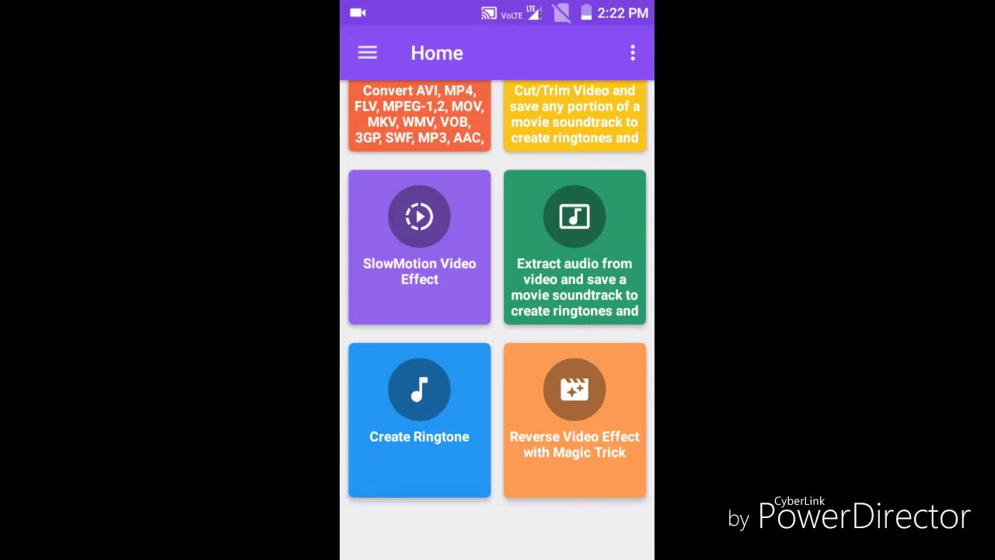
{"action": "scroll", "coordinate": [498, 293], "scroll_direction": "up", "scroll_amount": 2}
{"action": "scroll", "coordinate": [498, 293], "scroll_direction": "down", "scroll_amount": 2}
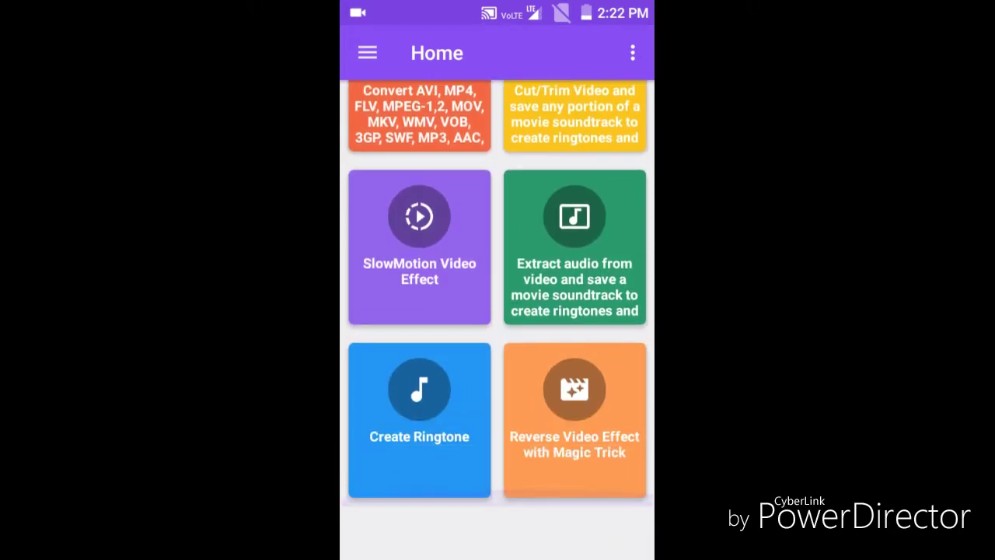
{"action": "scroll", "coordinate": [497, 293], "scroll_direction": "up", "scroll_amount": 1}
{"action": "scroll", "coordinate": [498, 293], "scroll_direction": "down", "scroll_amount": 1}
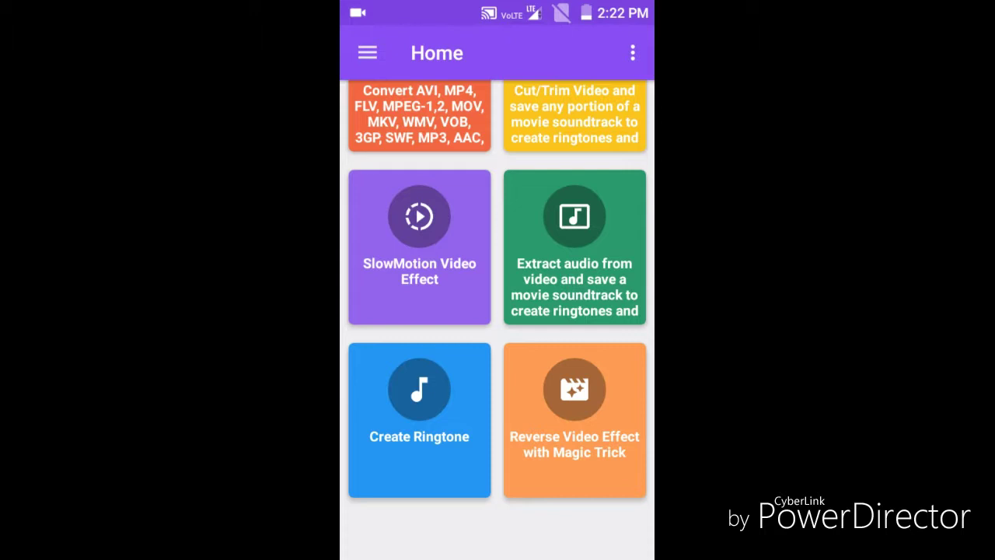
{"action": "scroll", "coordinate": [498, 293], "scroll_direction": "up", "scroll_amount": 2}
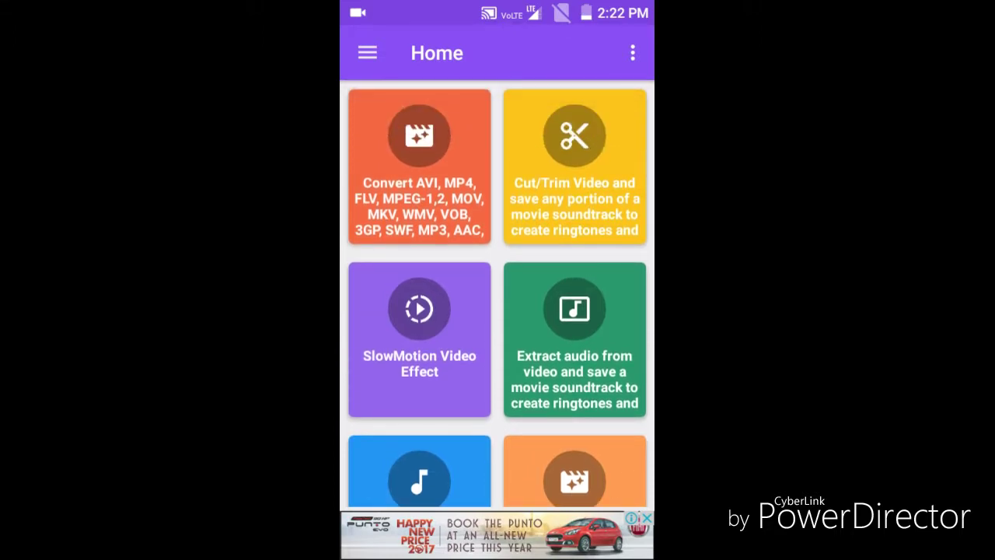
{"action": "left_click", "coordinate": [435, 206]}
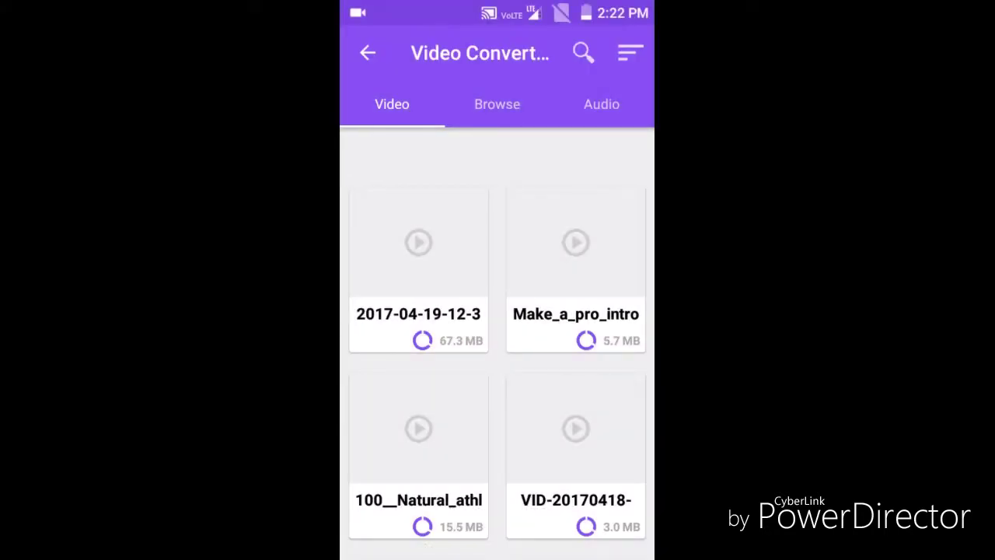
Open the 67.3 MB video from 2017-04-19 and review its h264, 1366x768, 24.42 fps details.
{"action": "scroll", "coordinate": [497, 381], "scroll_direction": "down", "scroll_amount": 2}
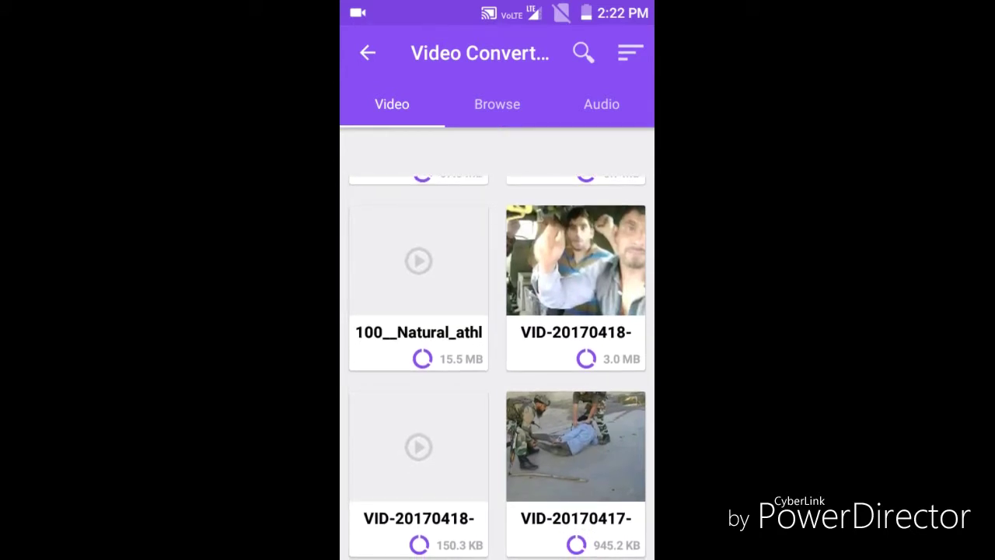
{"action": "scroll", "coordinate": [498, 366], "scroll_direction": "up", "scroll_amount": 2}
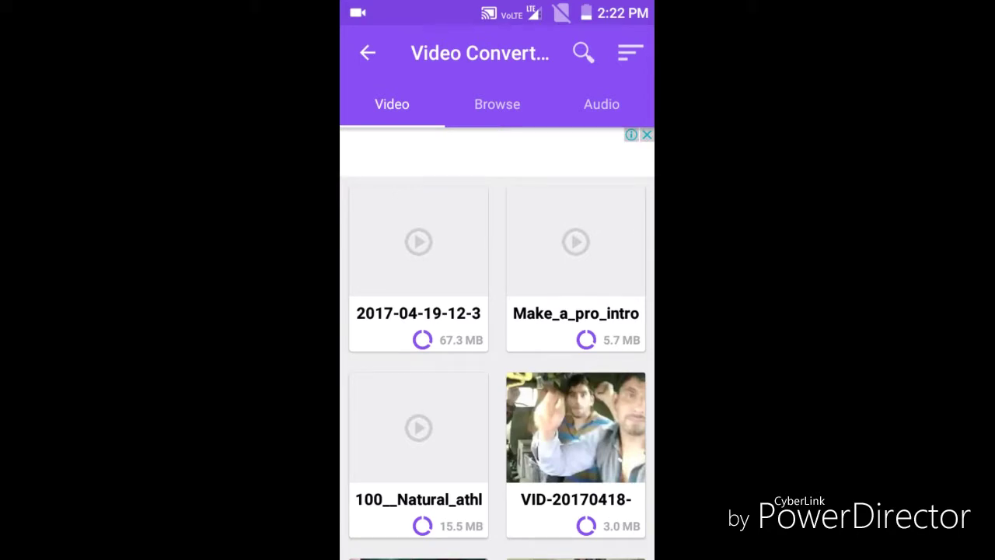
{"action": "left_click", "coordinate": [419, 264]}
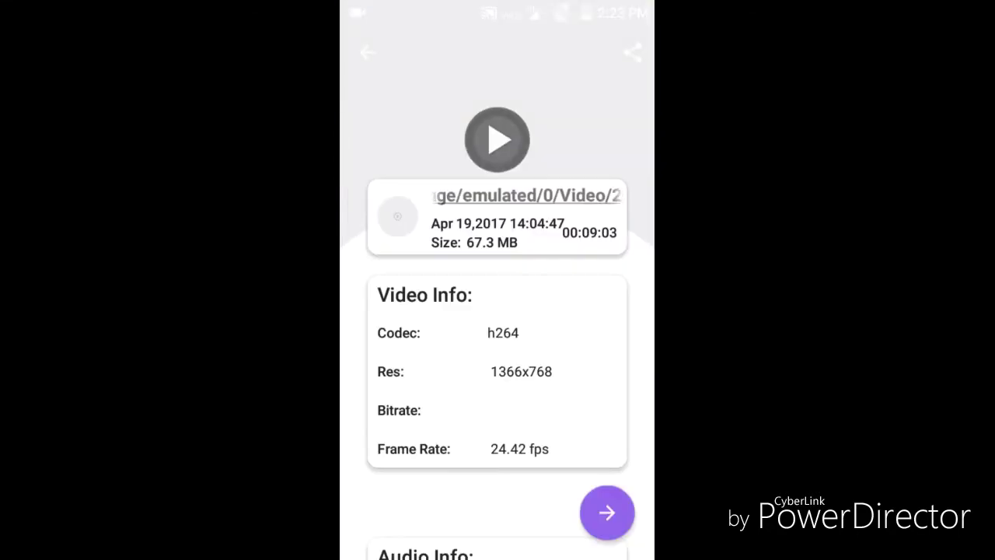
{"action": "scroll", "coordinate": [497, 311], "scroll_direction": "down", "scroll_amount": 3}
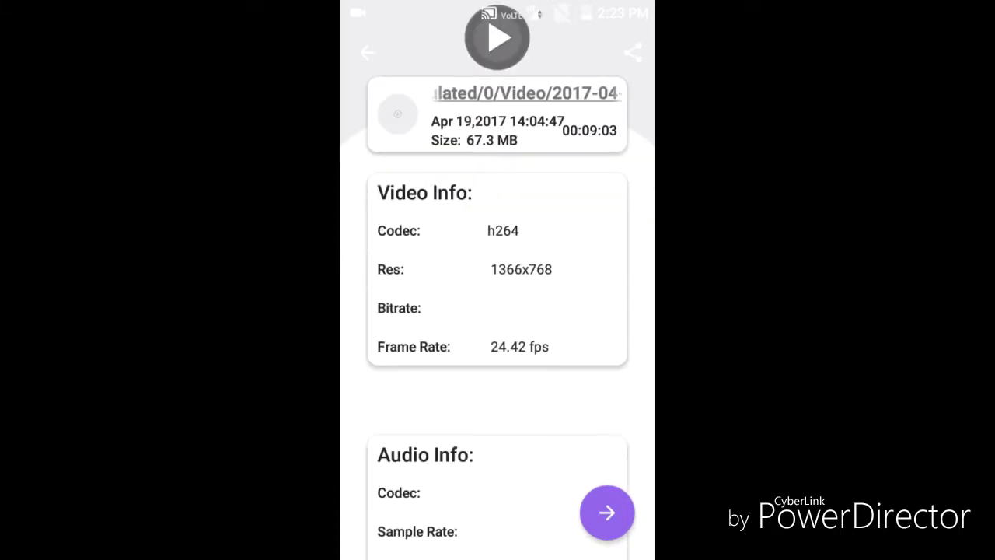
{"action": "scroll", "coordinate": [498, 311], "scroll_direction": "down", "scroll_amount": 2}
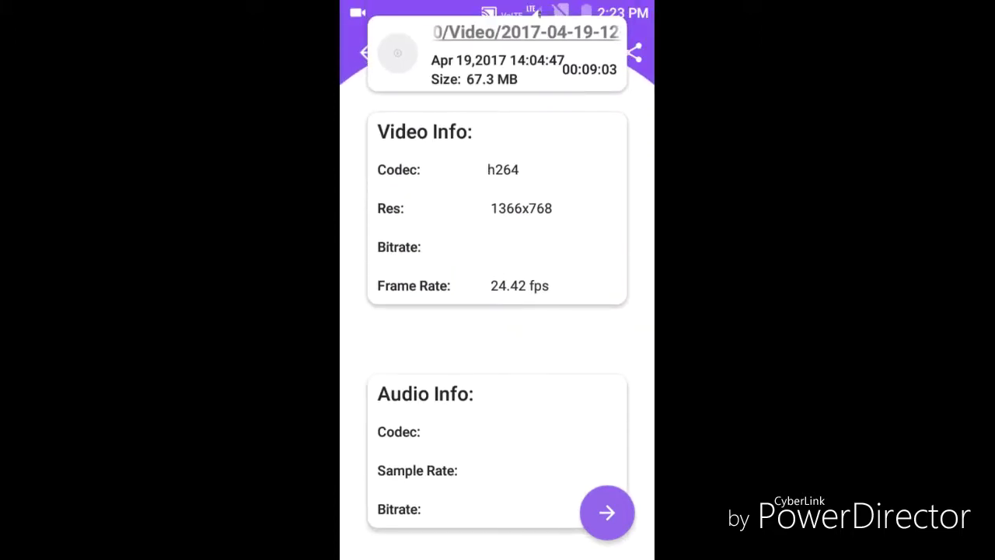
{"action": "scroll", "coordinate": [498, 311], "scroll_direction": "down", "scroll_amount": 2}
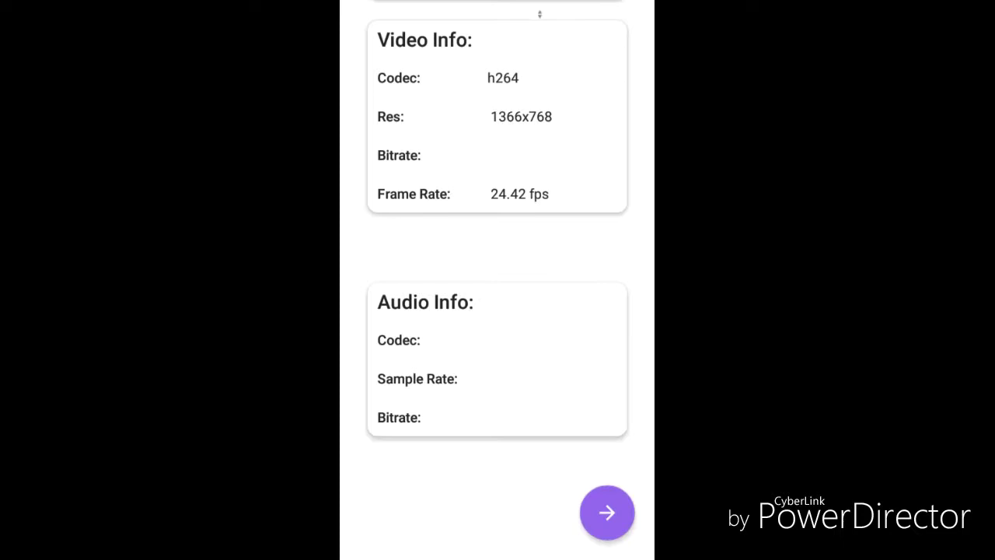
{"action": "scroll", "coordinate": [497, 311], "scroll_direction": "up", "scroll_amount": 5}
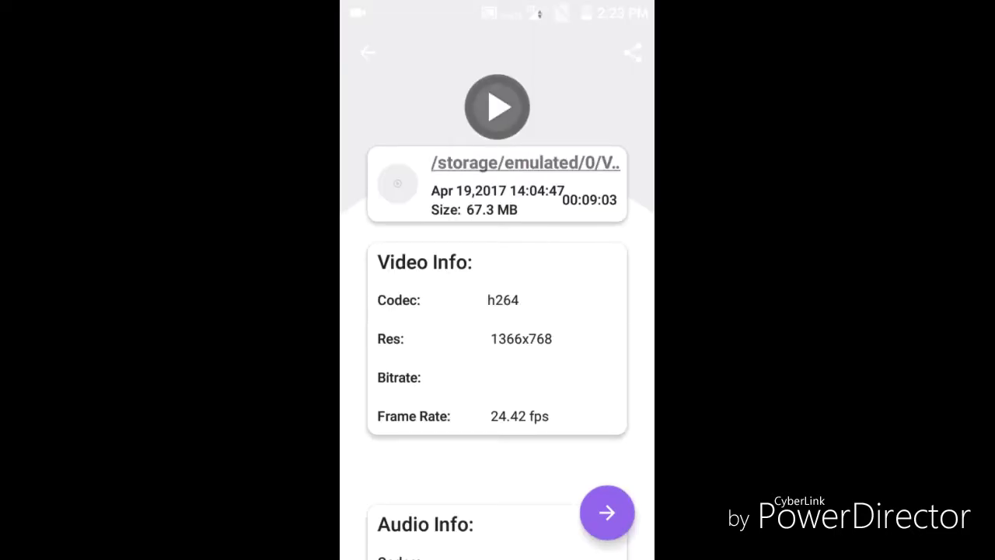
{"action": "left_click", "coordinate": [607, 513]}
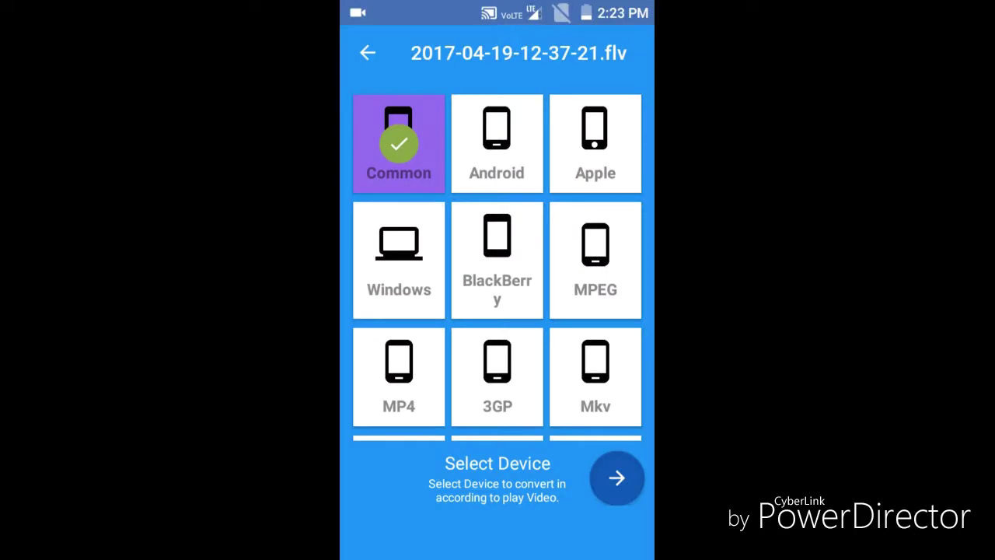
{"action": "left_click", "coordinate": [497, 143]}
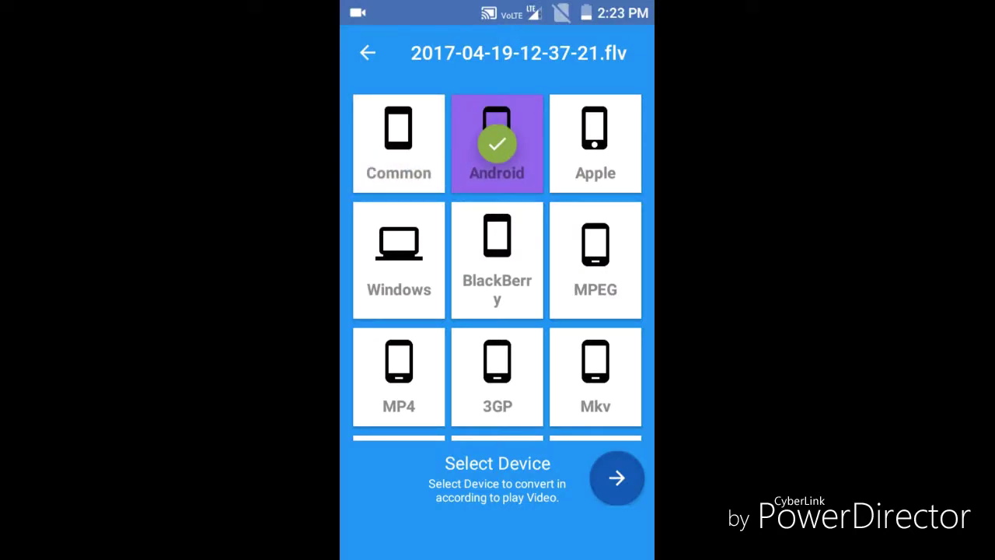
{"action": "scroll", "coordinate": [497, 264], "scroll_direction": "down", "scroll_amount": 3}
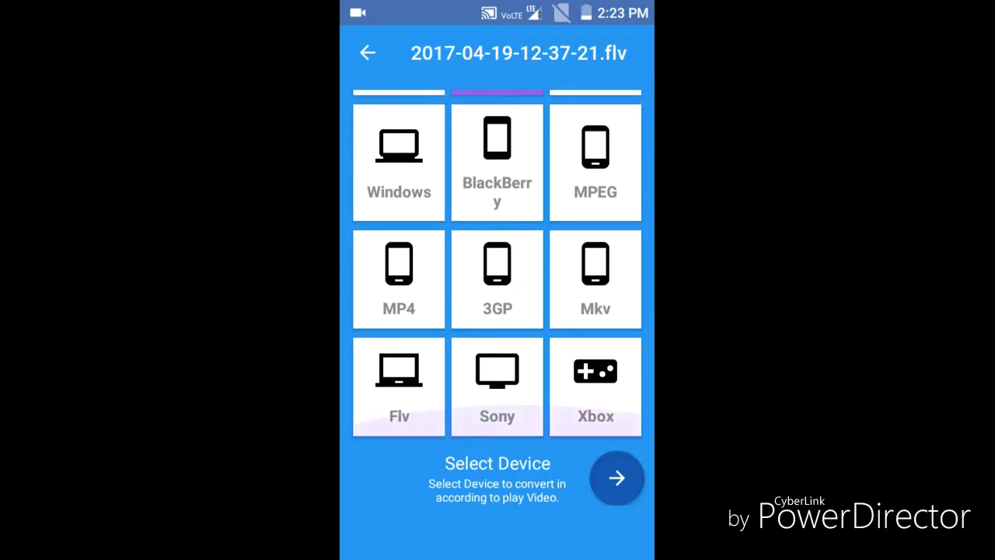
{"action": "scroll", "coordinate": [497, 264], "scroll_direction": "up", "scroll_amount": 3}
{"action": "left_click", "coordinate": [617, 478]}
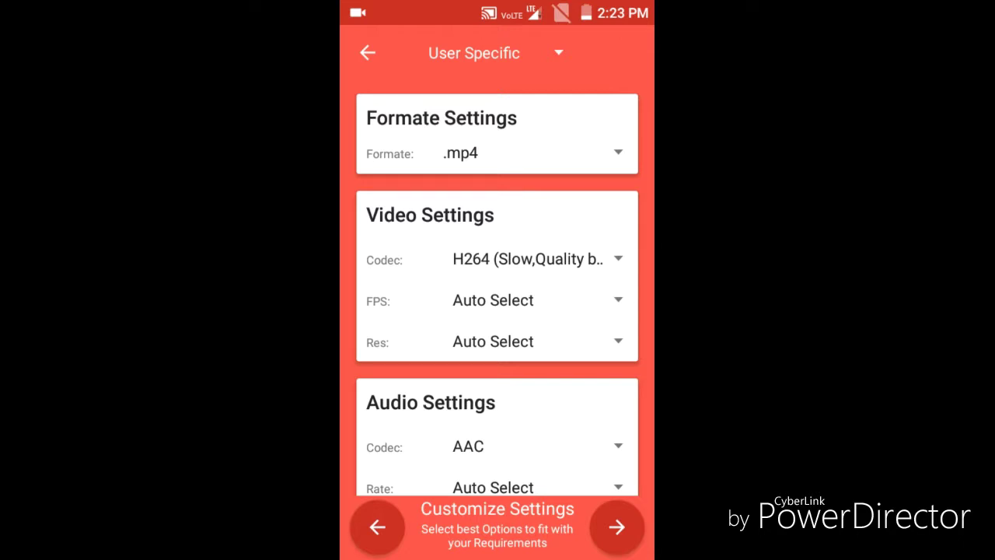
Keep .mp4 as the output format and start the FLV-to-MP4 1366x768 conversion.
{"action": "scroll", "coordinate": [498, 288], "scroll_direction": "down", "scroll_amount": 1}
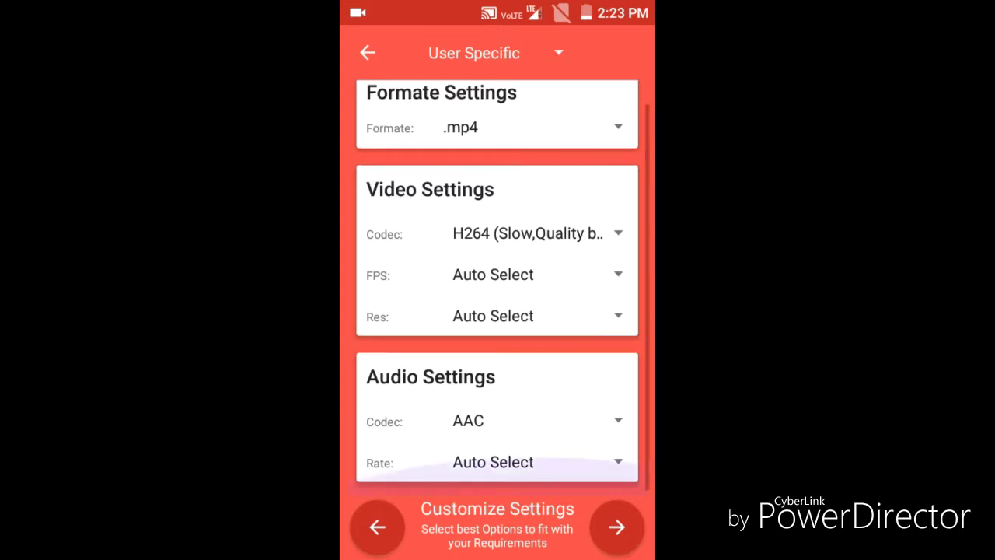
{"action": "scroll", "coordinate": [497, 287], "scroll_direction": "up", "scroll_amount": 1}
{"action": "left_click", "coordinate": [528, 153]}
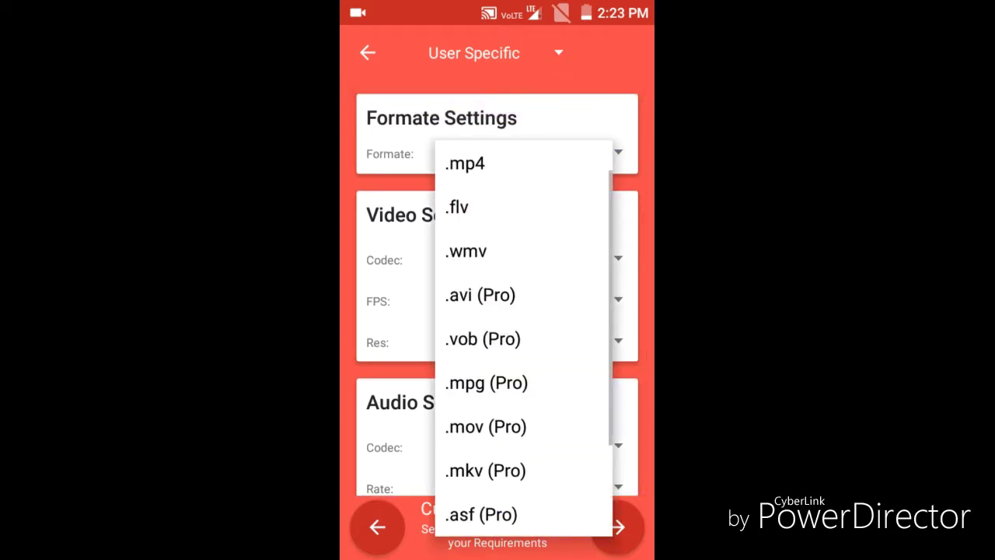
{"action": "scroll", "coordinate": [523, 338], "scroll_direction": "down", "scroll_amount": 1}
{"action": "scroll", "coordinate": [524, 338], "scroll_direction": "down", "scroll_amount": 2}
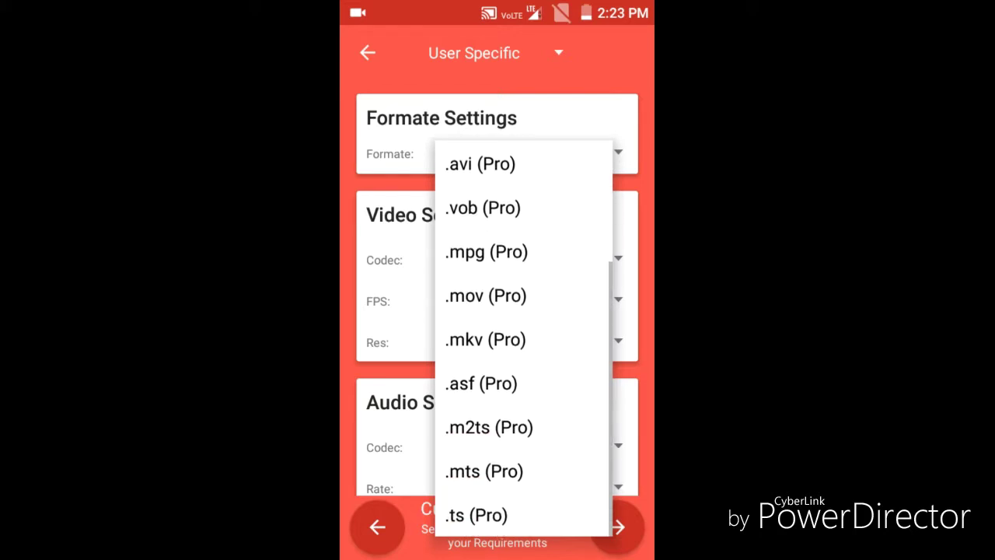
{"action": "scroll", "coordinate": [523, 339], "scroll_direction": "up", "scroll_amount": 4}
{"action": "scroll", "coordinate": [524, 338], "scroll_direction": "down", "scroll_amount": 4}
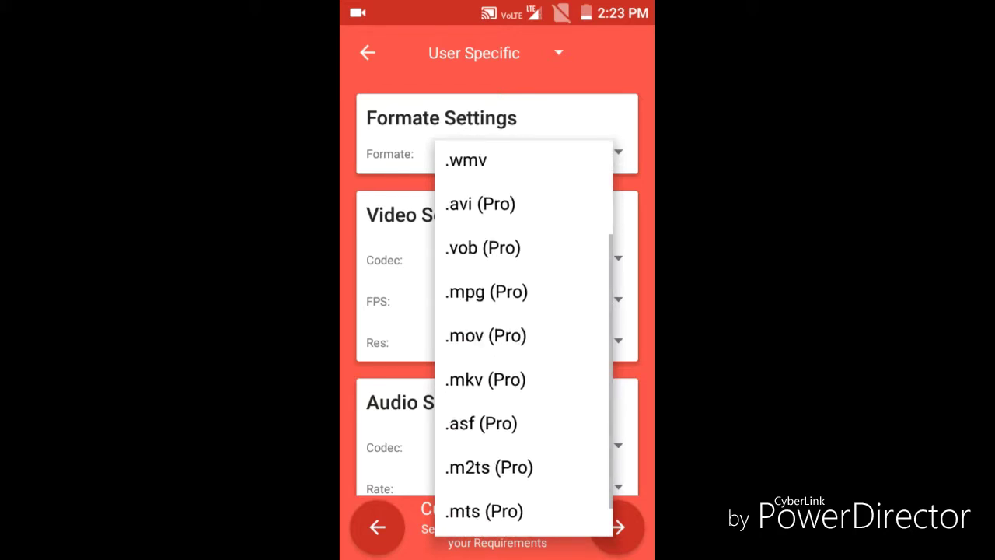
{"action": "scroll", "coordinate": [523, 338], "scroll_direction": "up", "scroll_amount": 4}
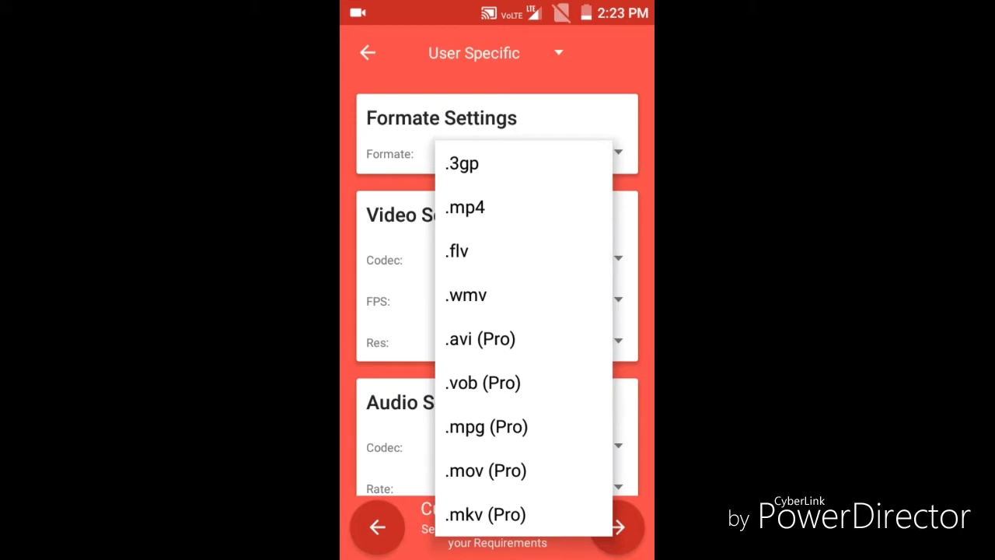
{"action": "left_click", "coordinate": [465, 207]}
{"action": "scroll", "coordinate": [498, 287], "scroll_direction": "down", "scroll_amount": 1}
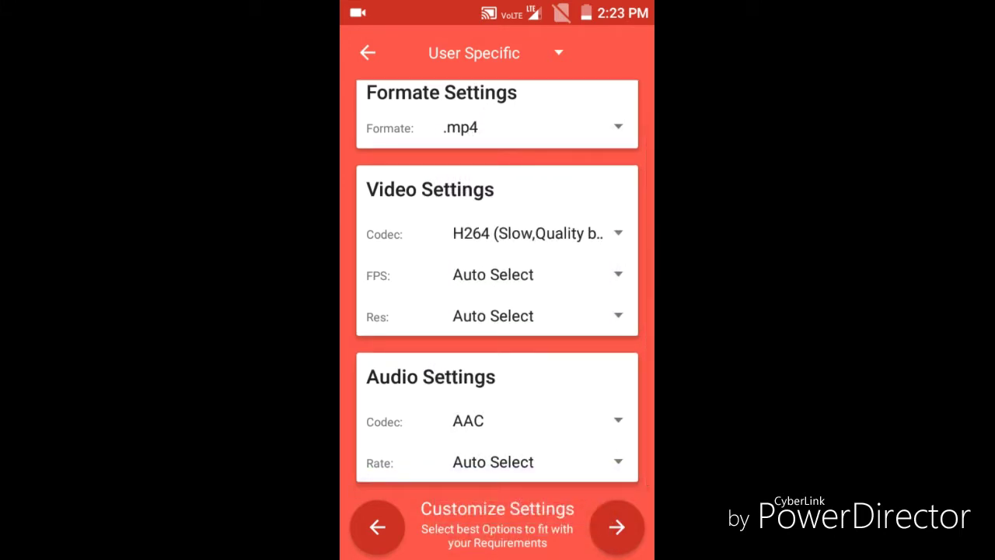
{"action": "left_click", "coordinate": [617, 527]}
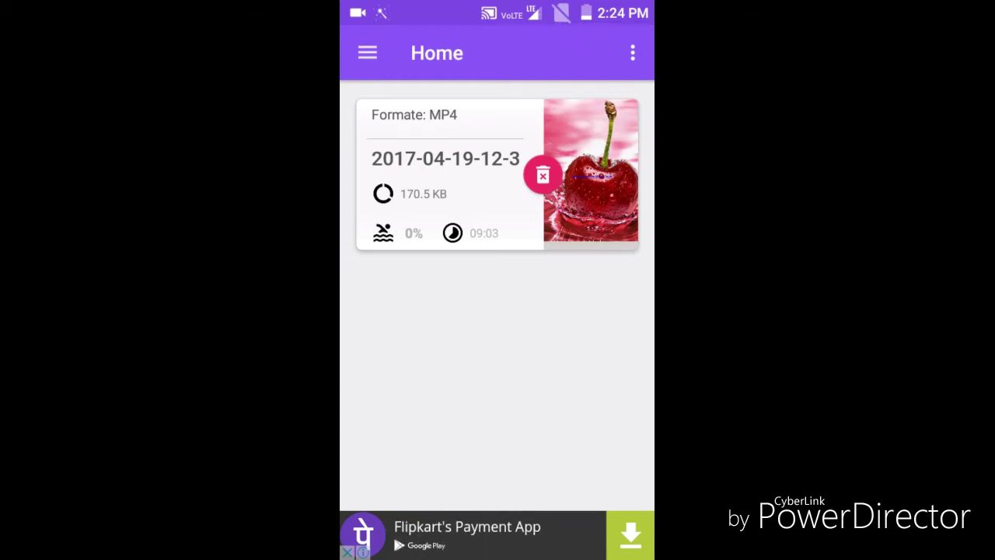
Leave Video Converter for the phone's home screen, passing through an empty Recent Apps list.
{"action": "key", "text": "Escape"}
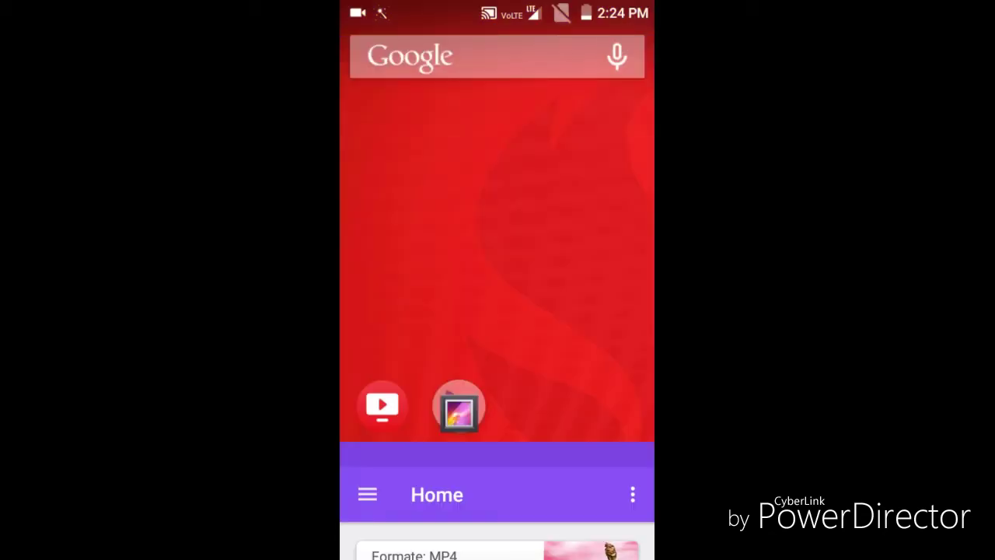
{"action": "key", "text": "alt+Tab"}
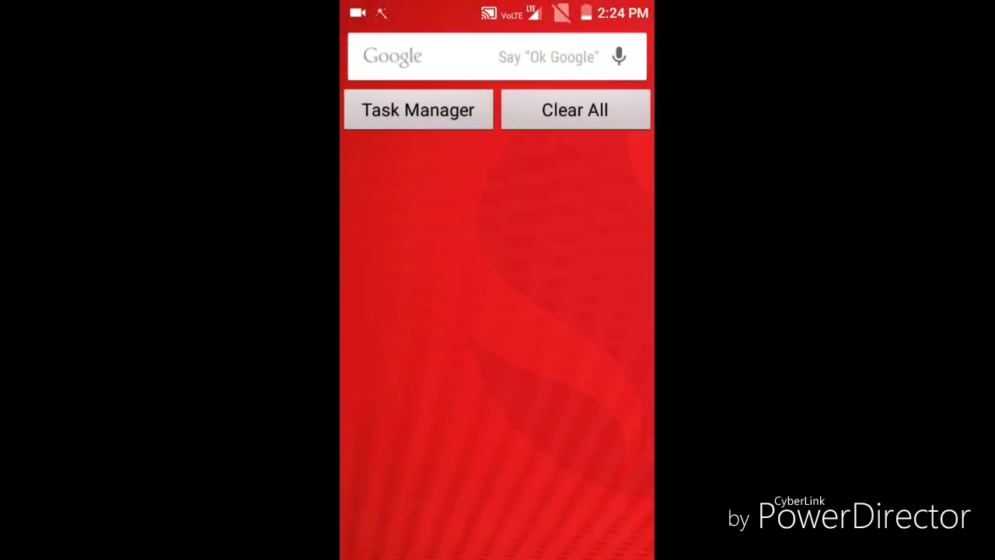
{"action": "key", "text": "Escape"}
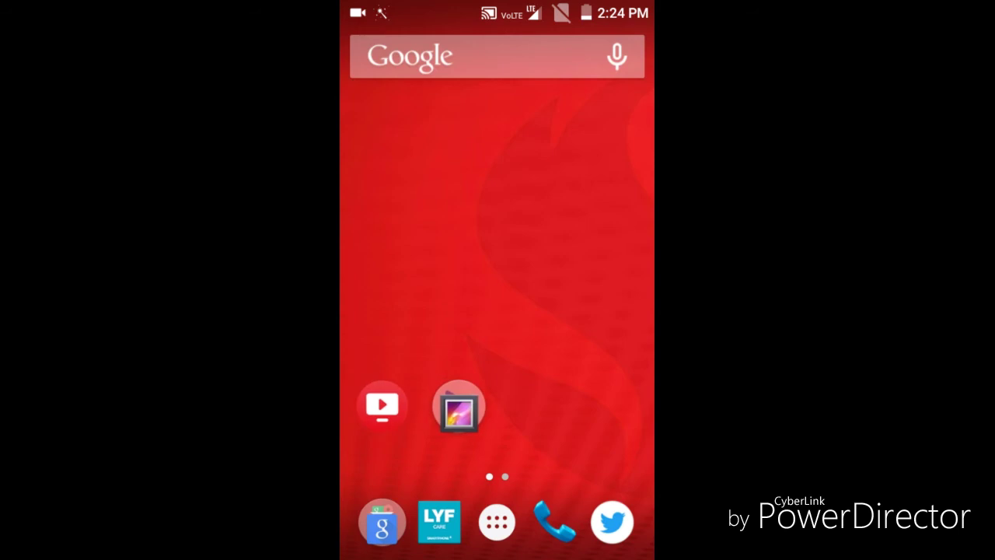